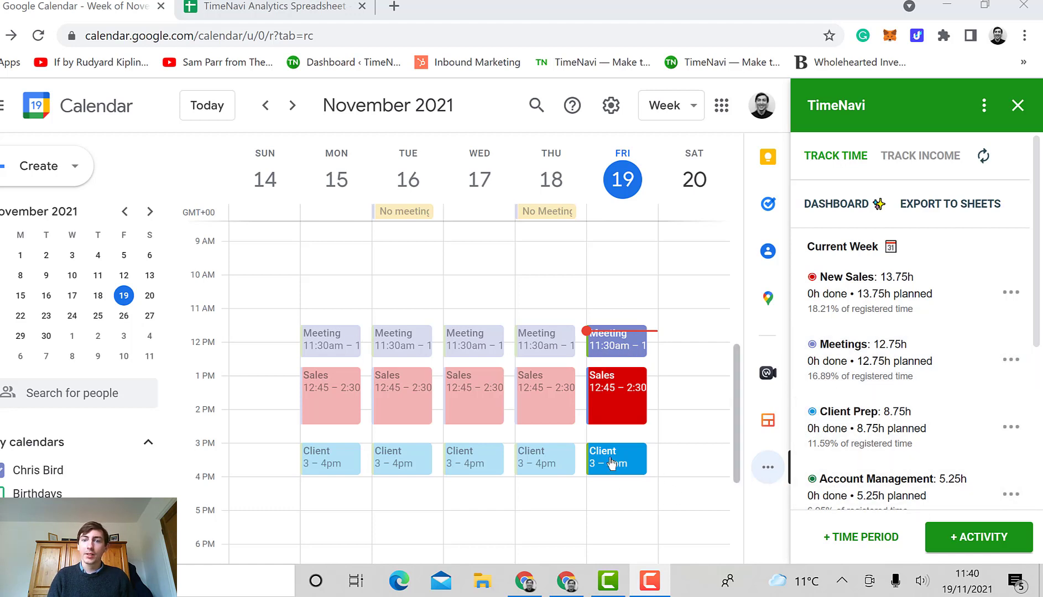
Start a new activity with a custom category that tracks Banana-coloured events.
{"action": "left_click", "coordinate": [959, 545]}
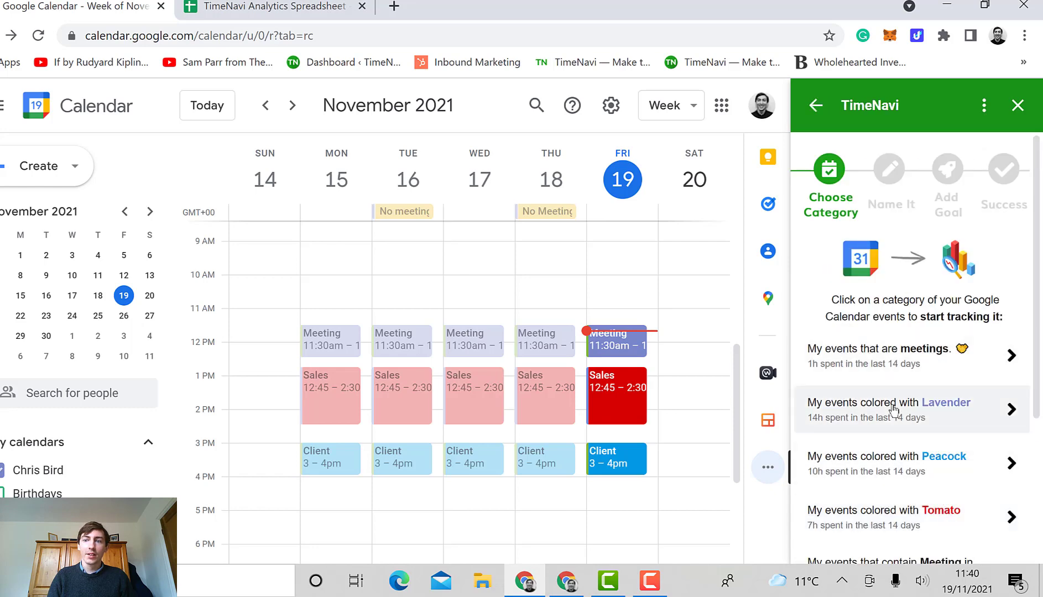
{"action": "scroll", "coordinate": [935, 420], "scroll_direction": "down", "scroll_amount": 3}
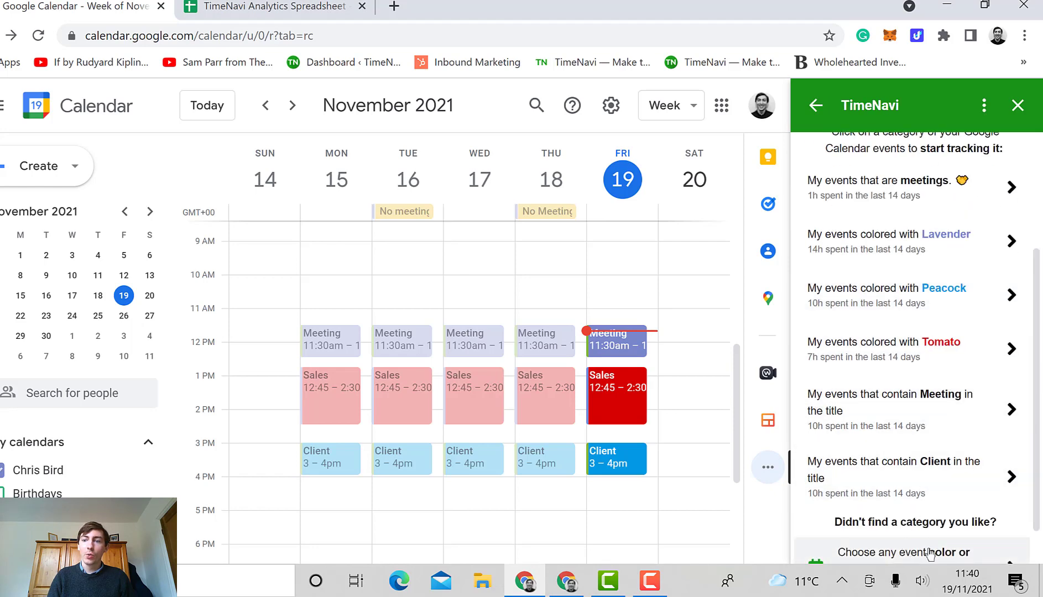
{"action": "scroll", "coordinate": [933, 548], "scroll_direction": "down", "scroll_amount": 1}
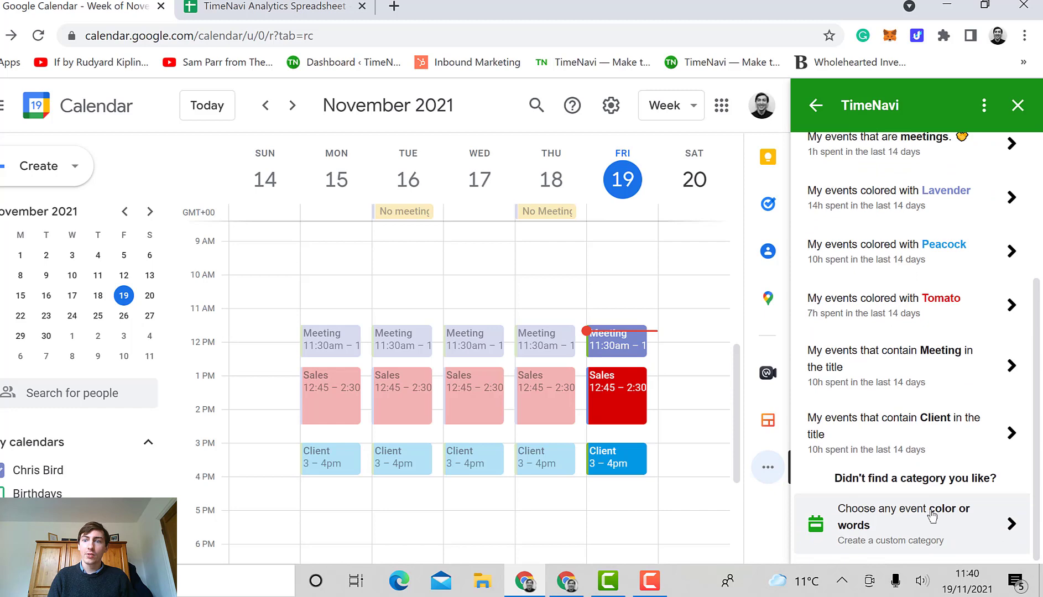
{"action": "left_click", "coordinate": [932, 515]}
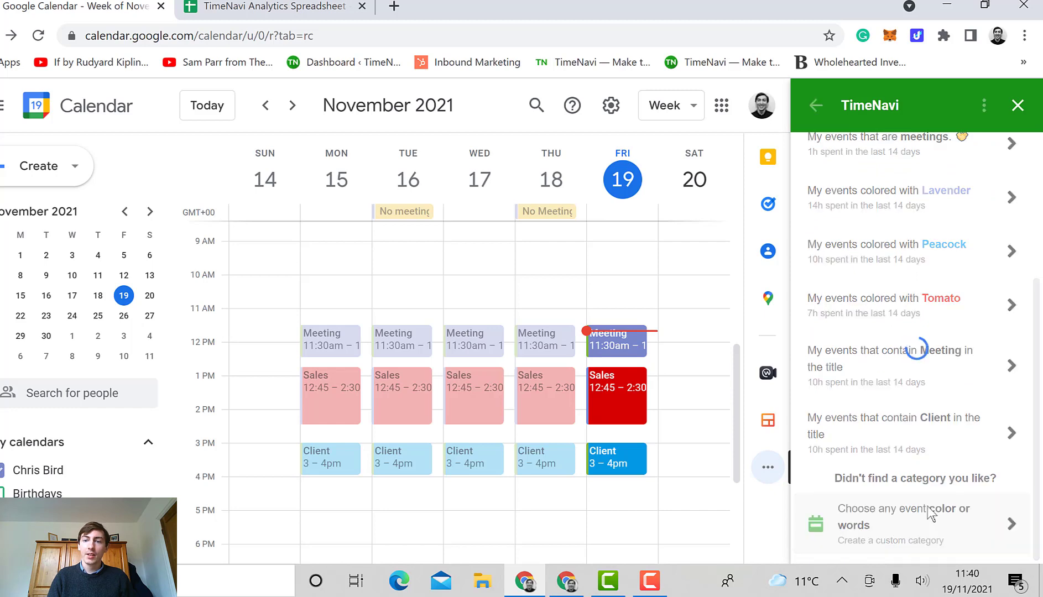
{"action": "left_click", "coordinate": [997, 458]}
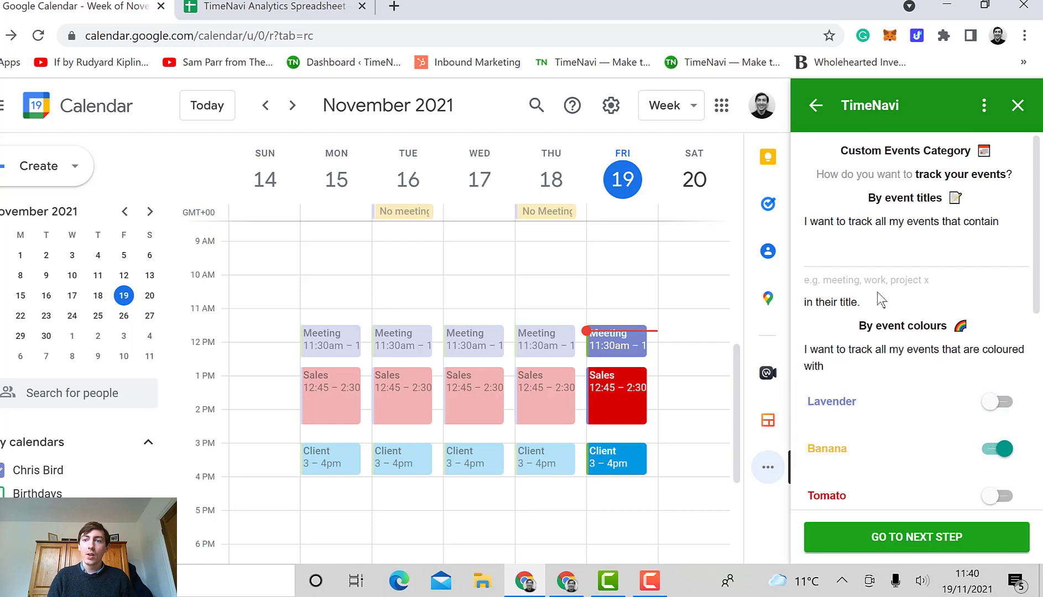
Empty the event-title keywords field so no title words are tracked.
{"action": "left_click", "coordinate": [865, 260]}
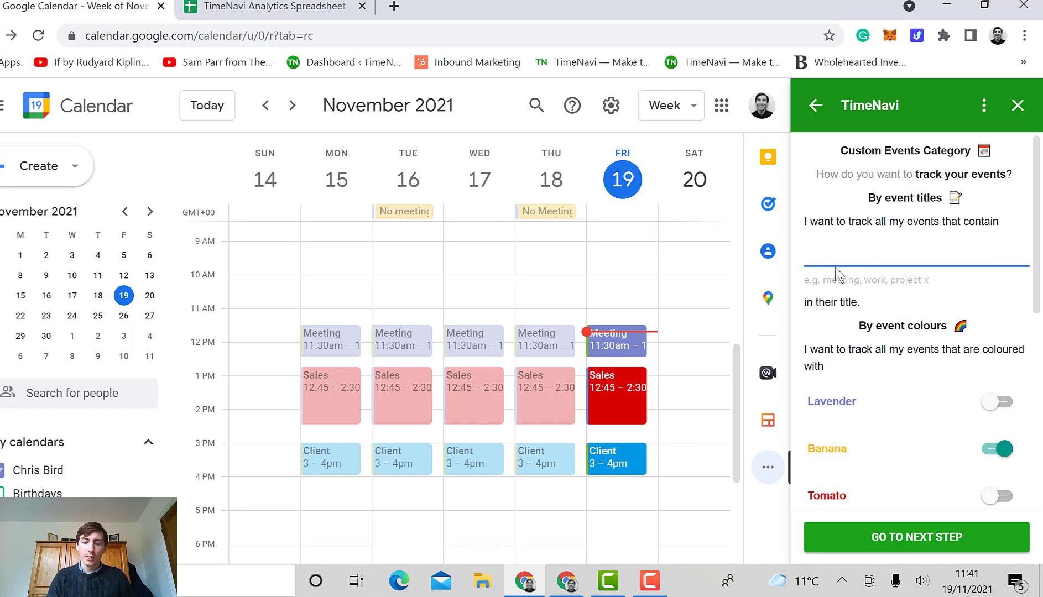
{"action": "type", "text": "meeting, work, sales, client"}
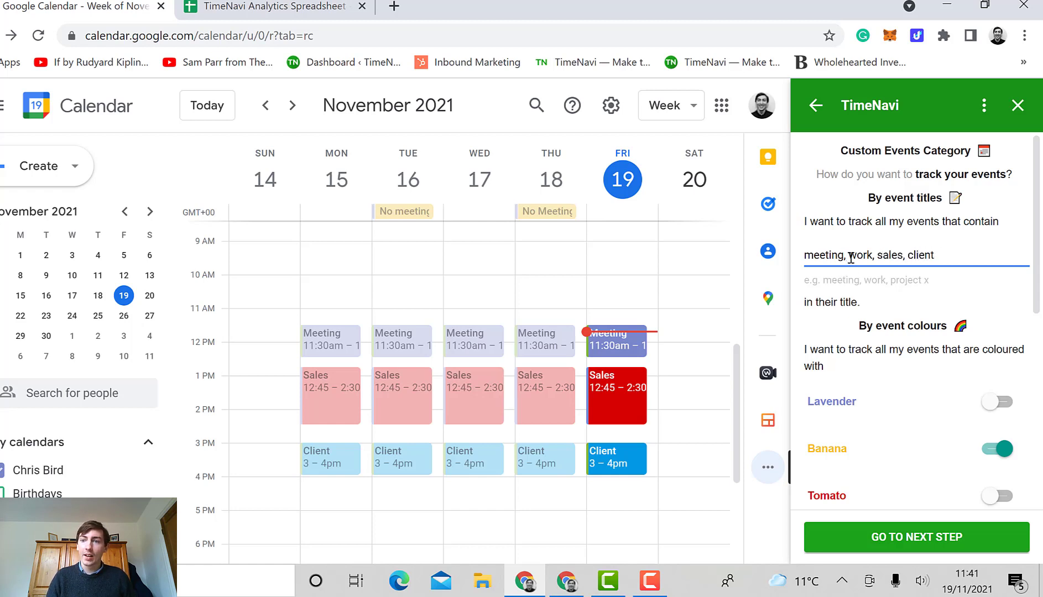
{"action": "double_click", "coordinate": [849, 256]}
{"action": "double_click", "coordinate": [817, 256]}
{"action": "left_click", "coordinate": [856, 256]}
{"action": "triple_click", "coordinate": [942, 254]}
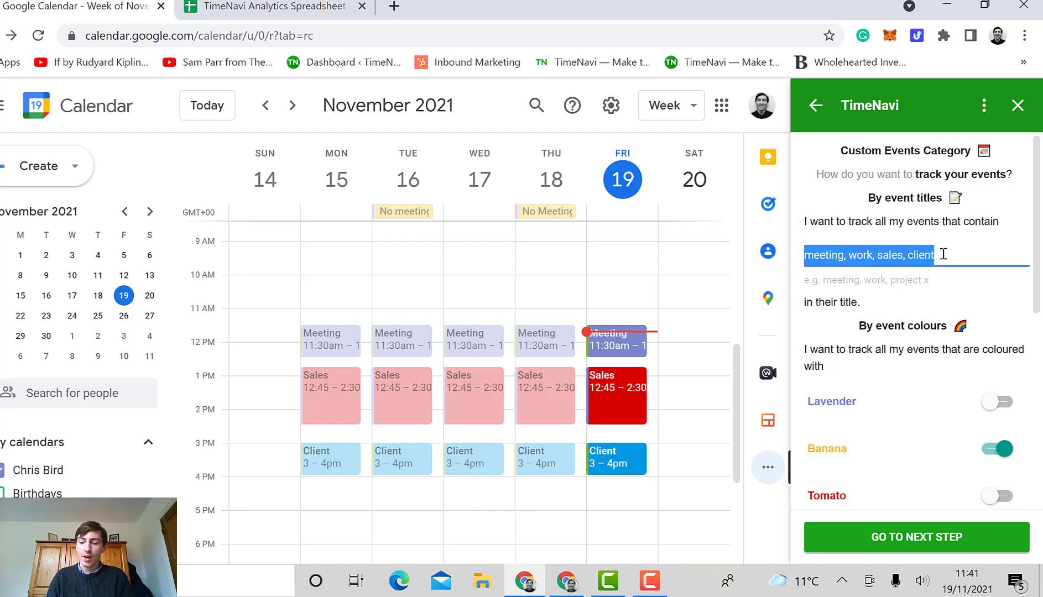
{"action": "key", "text": "BackSpace"}
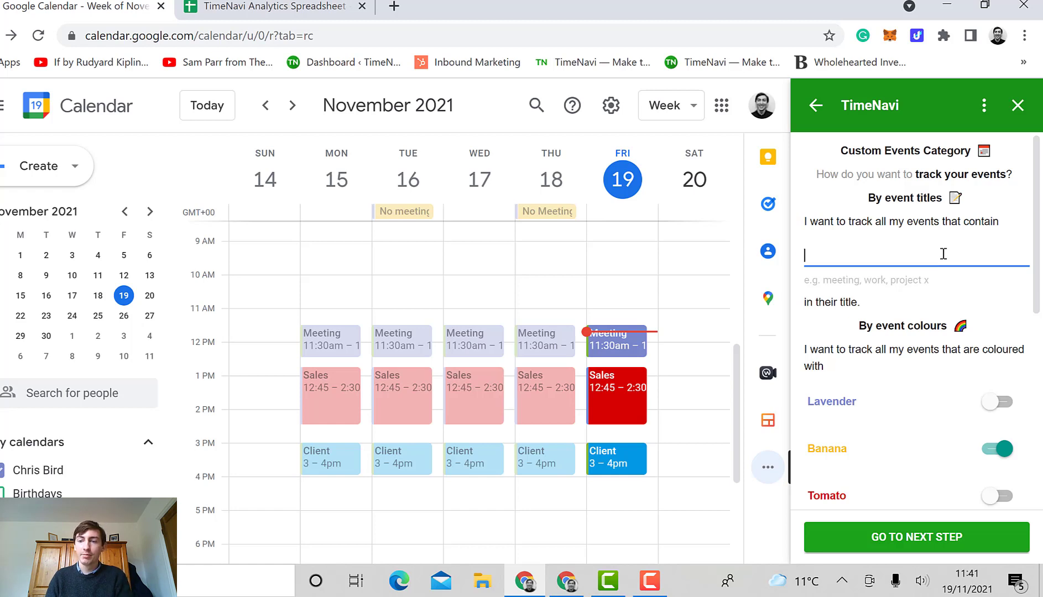
Name the activity 'Generic work' and skip setting a weekly goal.
{"action": "left_click", "coordinate": [916, 540]}
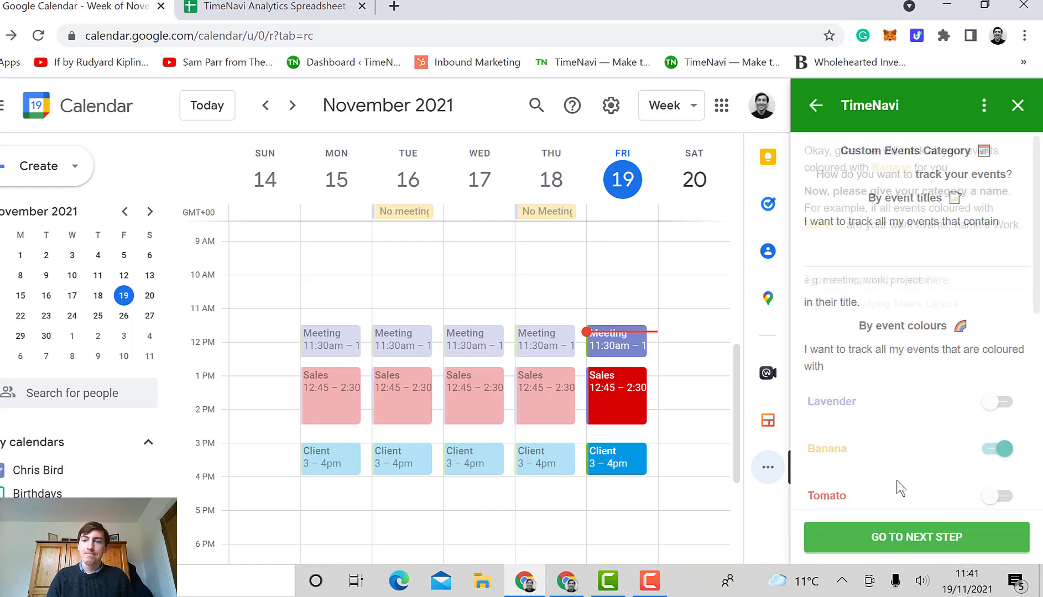
{"action": "left_click", "coordinate": [887, 375]}
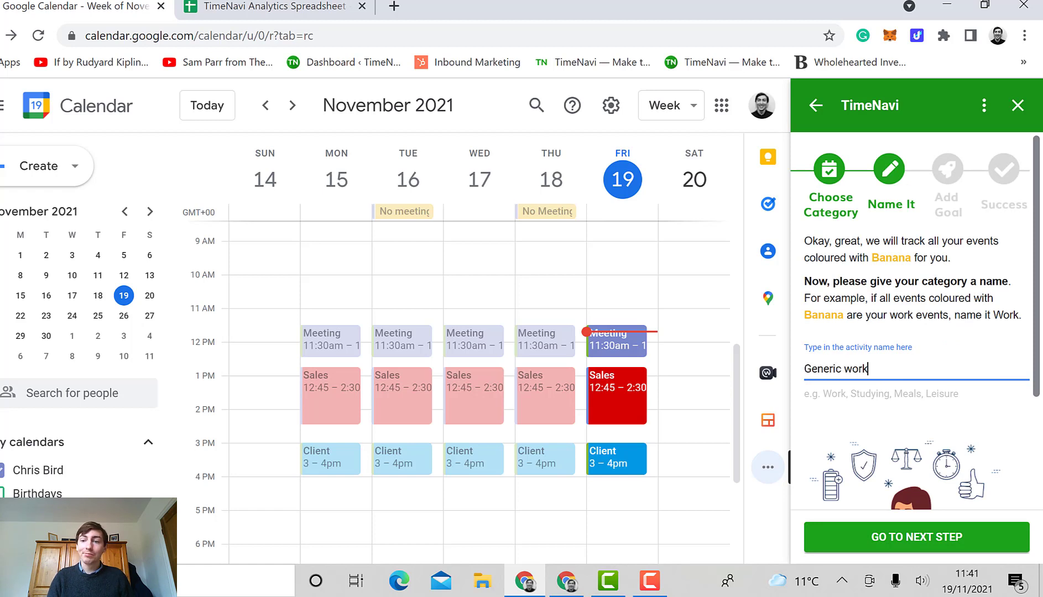
{"action": "left_click", "coordinate": [966, 535]}
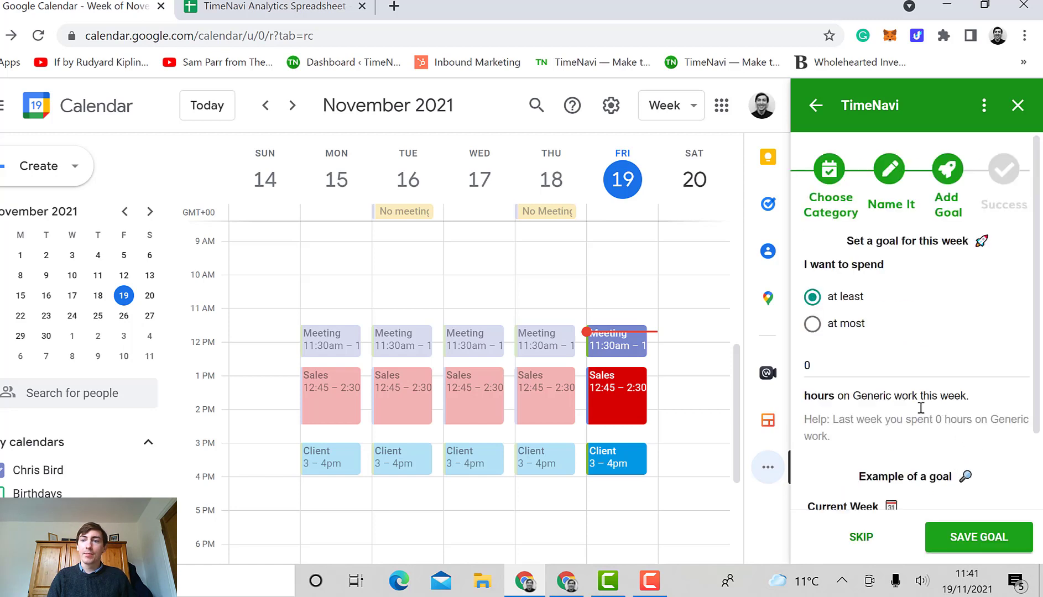
{"action": "left_click", "coordinate": [846, 541]}
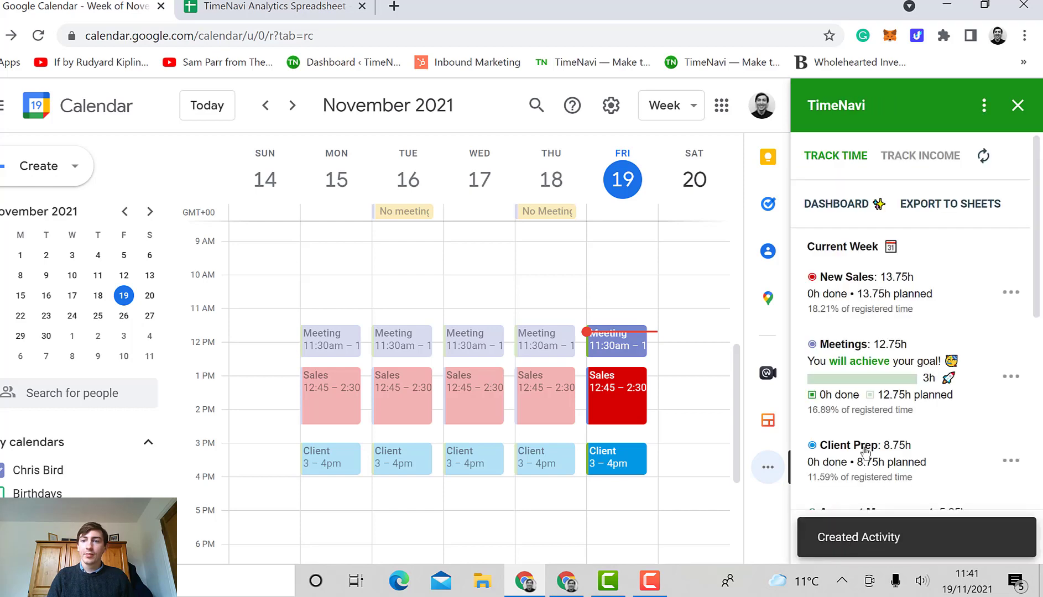
{"action": "scroll", "coordinate": [866, 445], "scroll_direction": "down", "scroll_amount": 3}
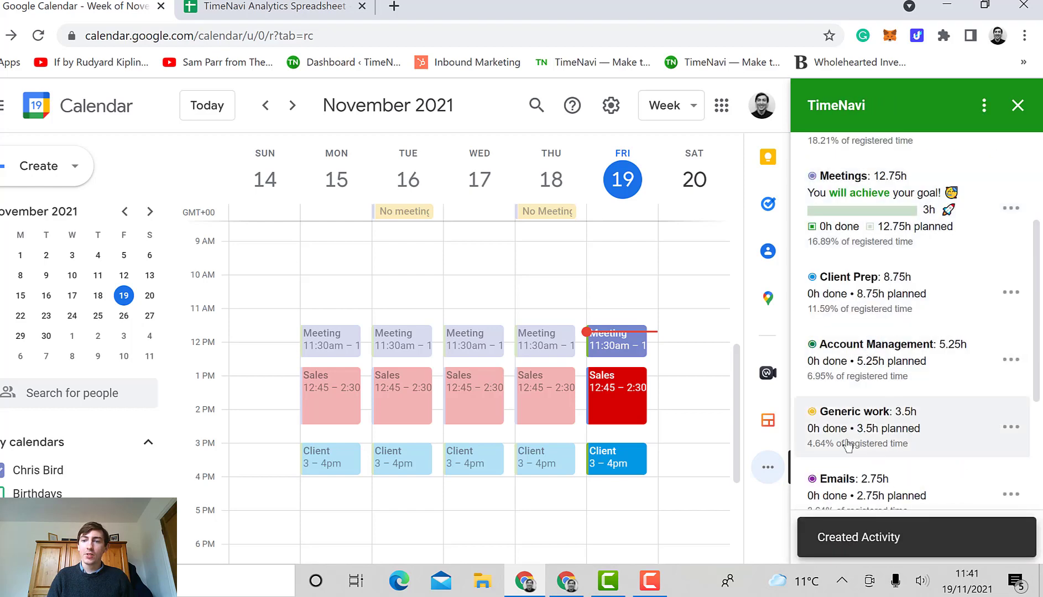
Create a 'Filming' event on Monday from 10 to 11am.
{"action": "left_click", "coordinate": [344, 302]}
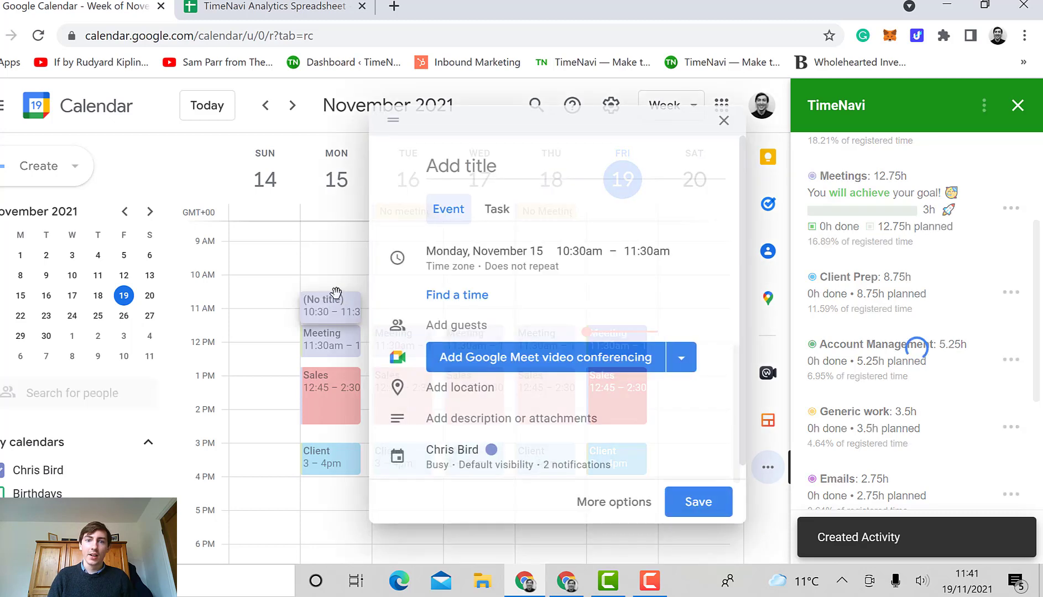
{"action": "left_click_drag", "start_coordinate": [342, 284], "coordinate": [423, 188]}
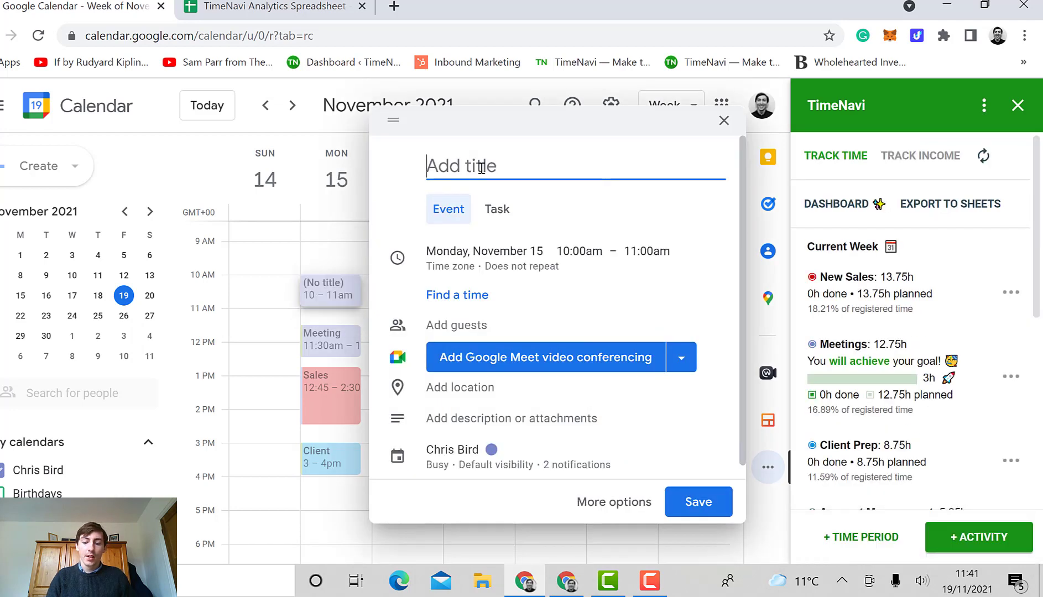
{"action": "type", "text": "Filming"}
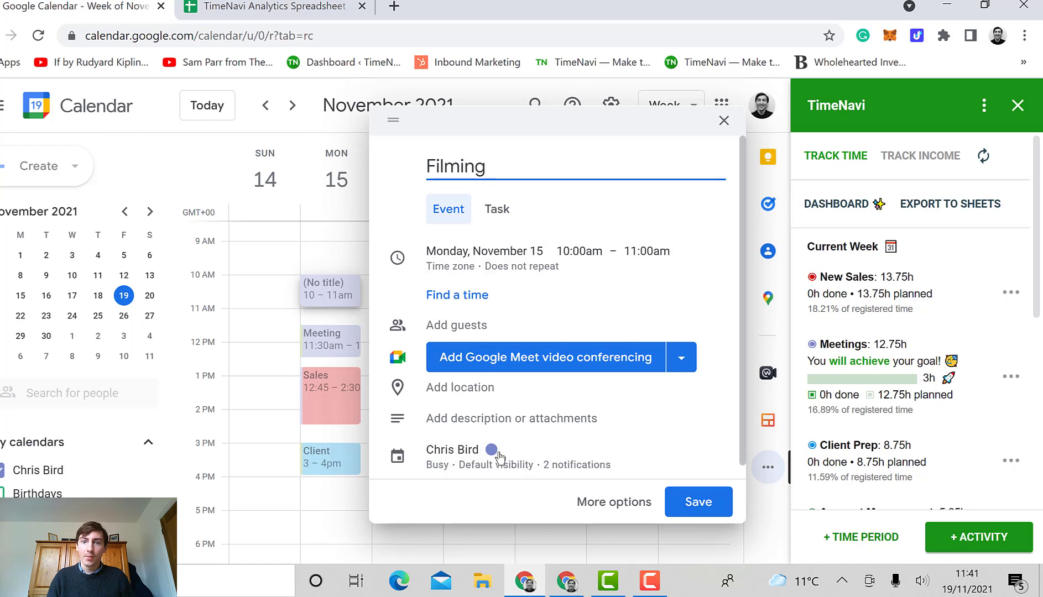
Give the Filming event the Banana colour and save it.
{"action": "scroll", "coordinate": [500, 448], "scroll_direction": "down", "scroll_amount": 1}
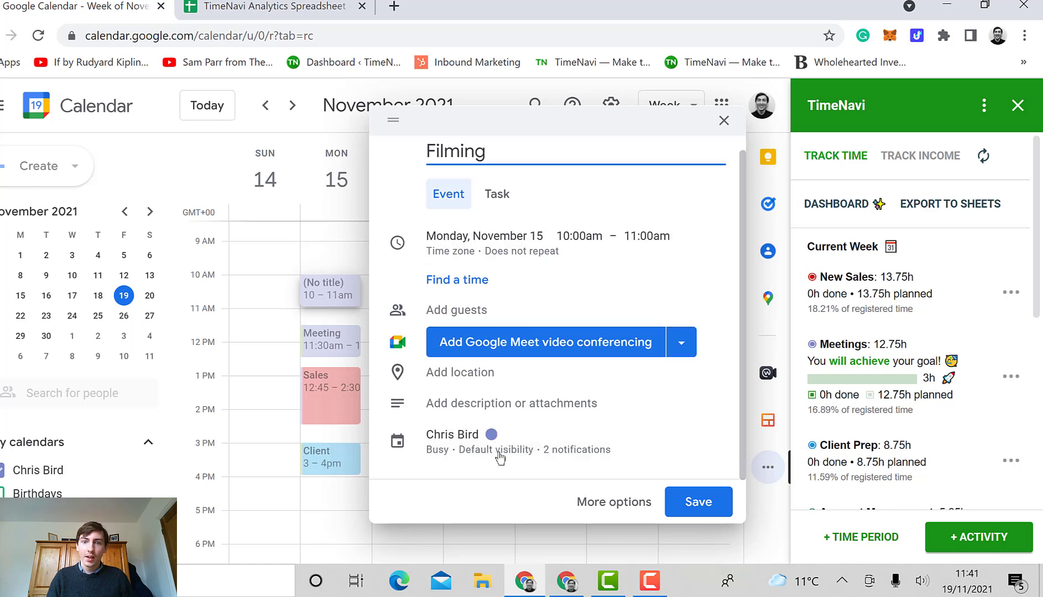
{"action": "left_click", "coordinate": [510, 437]}
{"action": "left_click", "coordinate": [529, 446]}
{"action": "left_click", "coordinate": [543, 411]}
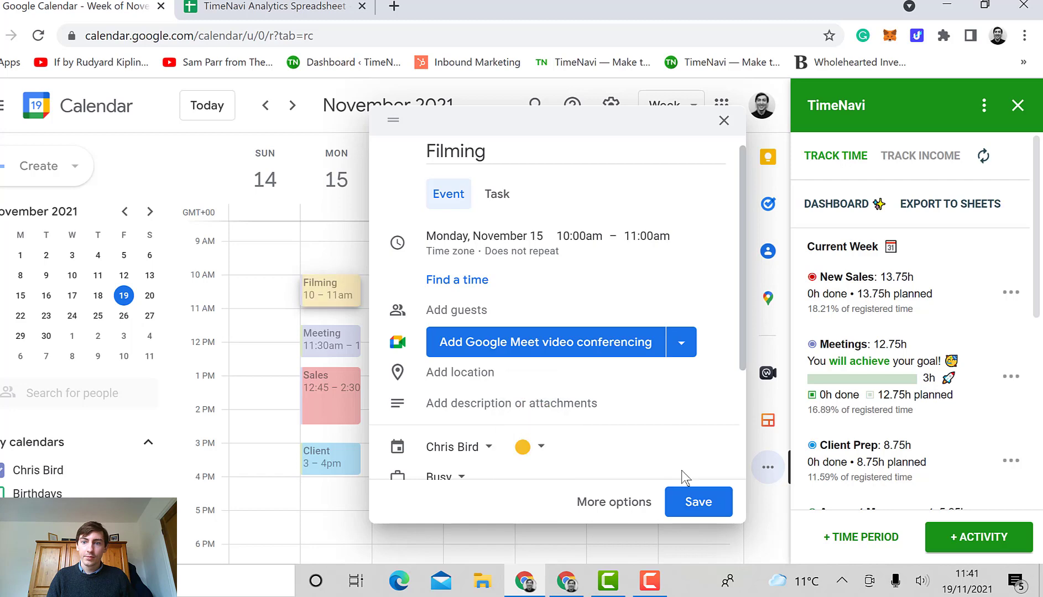
{"action": "left_click", "coordinate": [687, 501]}
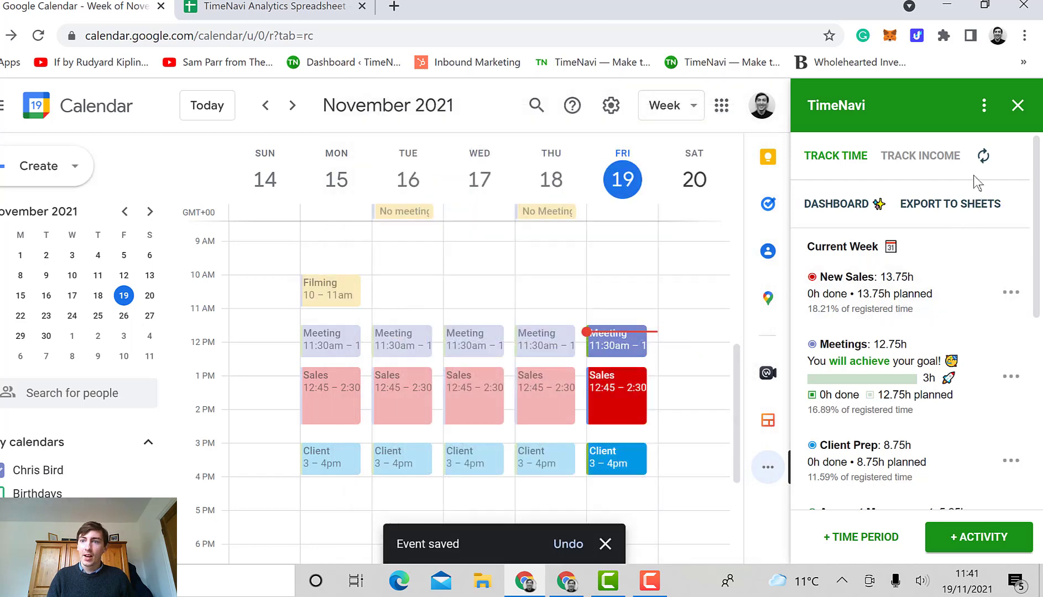
Refresh TimeNavi's totals, confirm Generic work shows 3.5h planned, and start the Sheets export.
{"action": "left_click", "coordinate": [984, 160]}
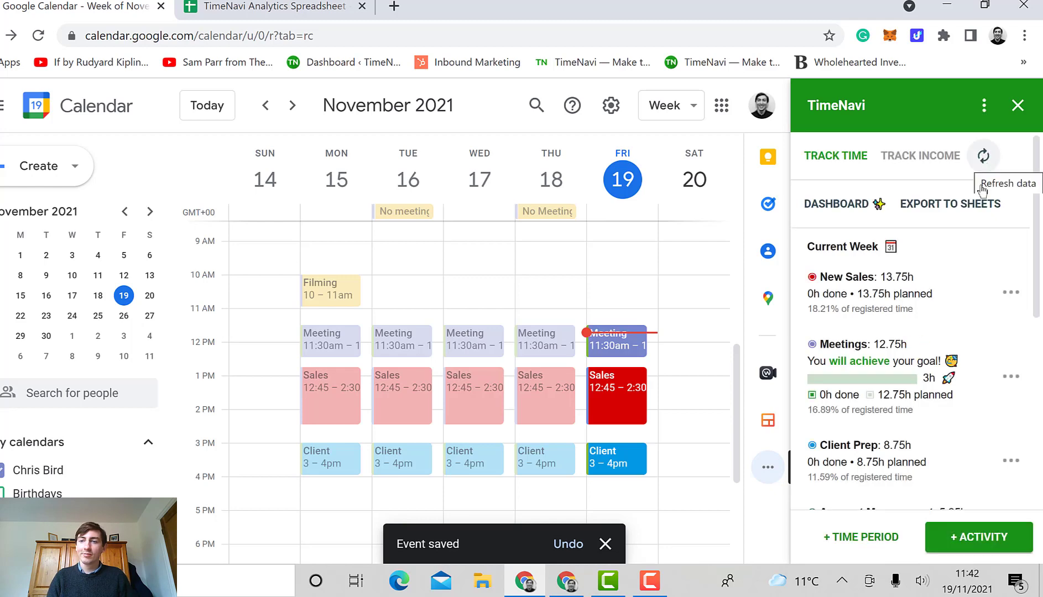
{"action": "scroll", "coordinate": [965, 253], "scroll_direction": "down", "scroll_amount": 2}
{"action": "scroll", "coordinate": [965, 255], "scroll_direction": "down", "scroll_amount": 4}
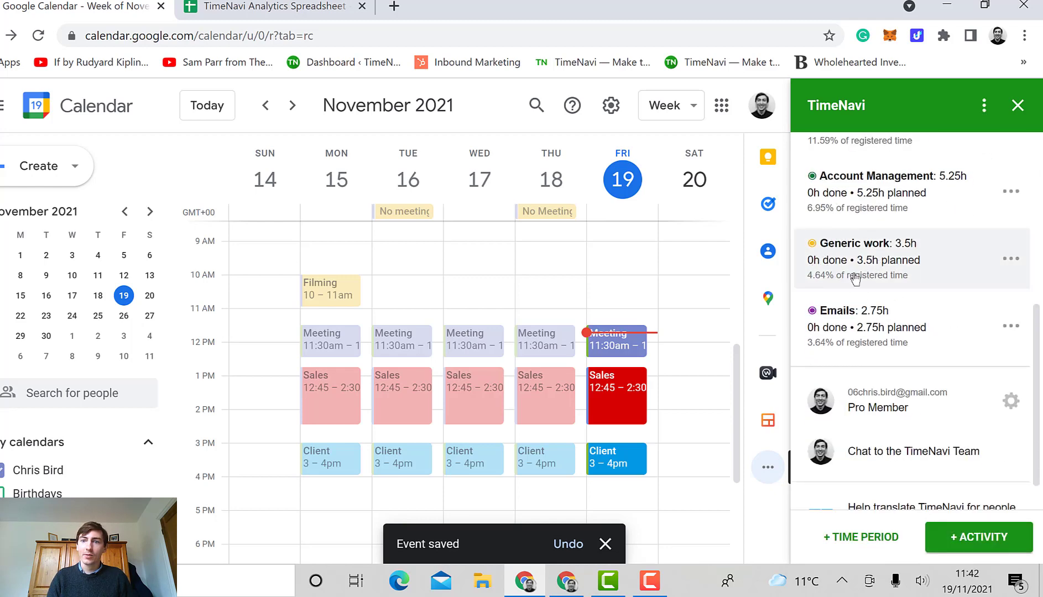
{"action": "scroll", "coordinate": [854, 259], "scroll_direction": "up", "scroll_amount": 6}
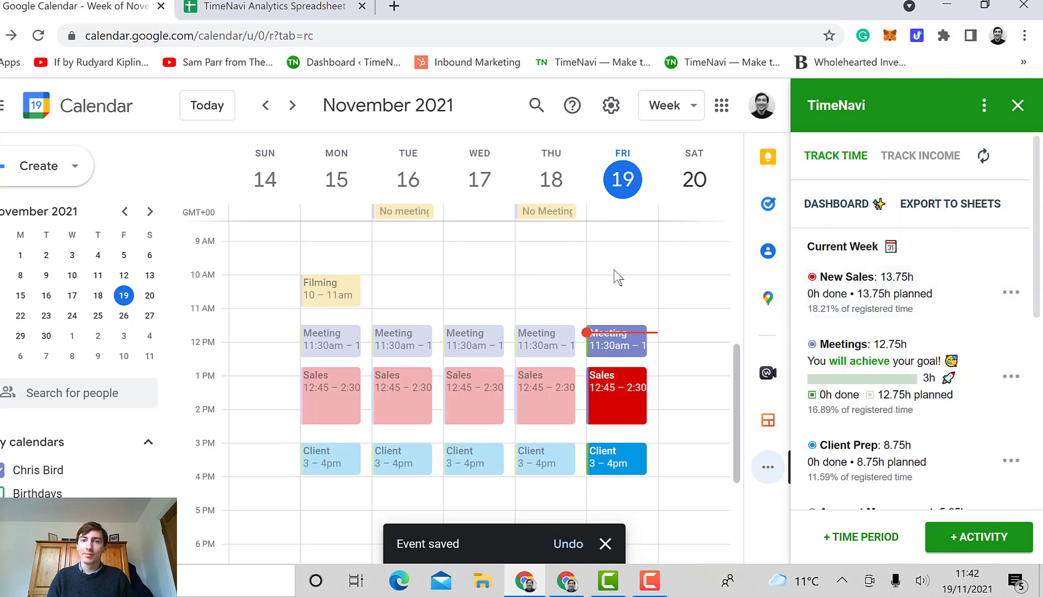
{"action": "left_click", "coordinate": [923, 207]}
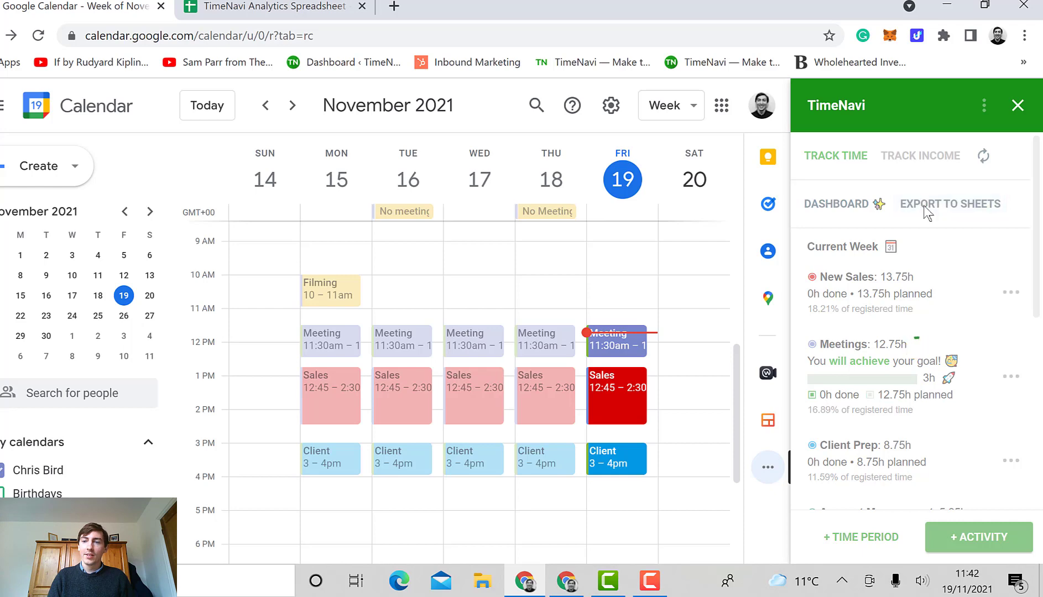
Export the Current Week into the TimeNavi Analytics Spreadsheet and review its Summary table.
{"action": "left_click", "coordinate": [905, 341]}
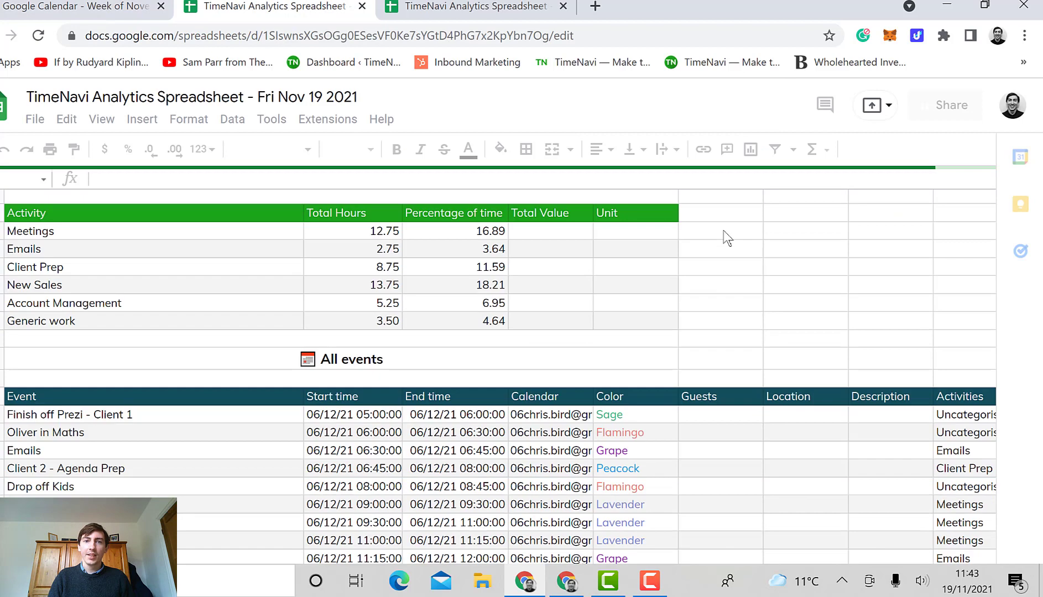
{"action": "scroll", "coordinate": [726, 238], "scroll_direction": "down", "scroll_amount": 3}
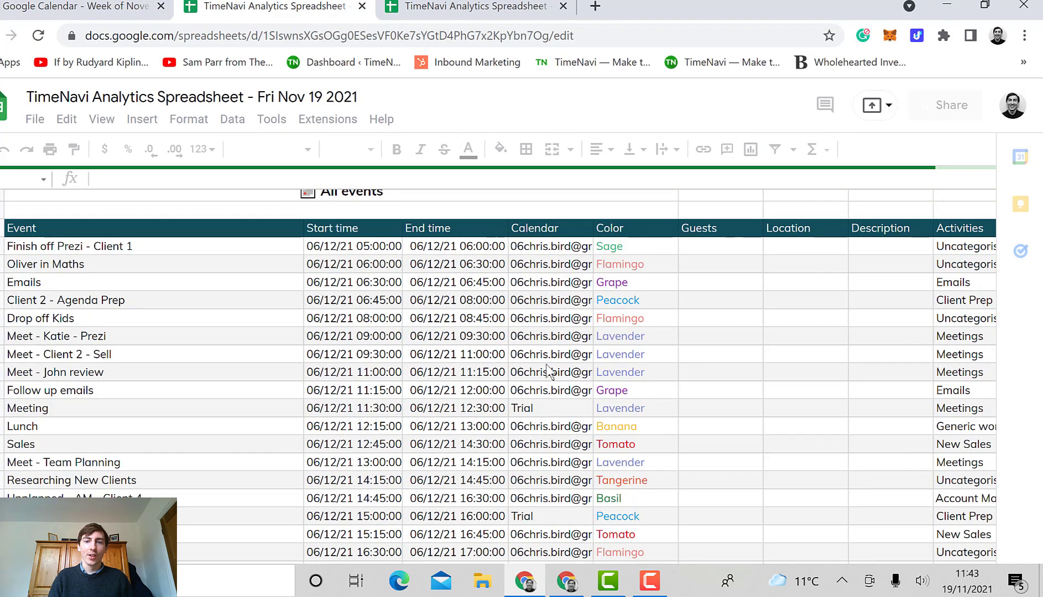
{"action": "scroll", "coordinate": [337, 310], "scroll_direction": "up", "scroll_amount": 5}
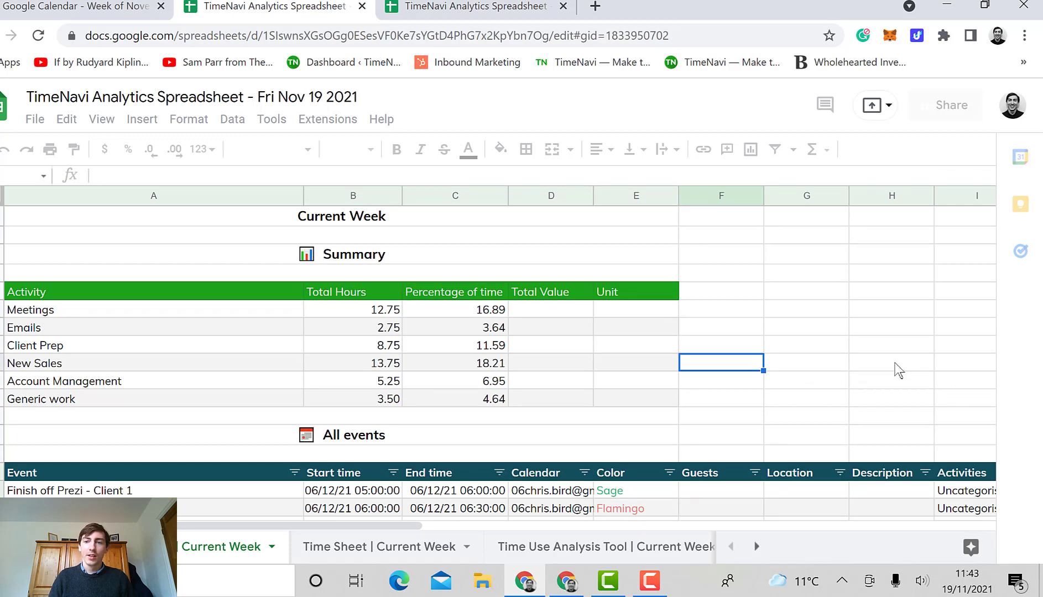
Browse the All events table across to its last column.
{"action": "key", "text": "Right"}
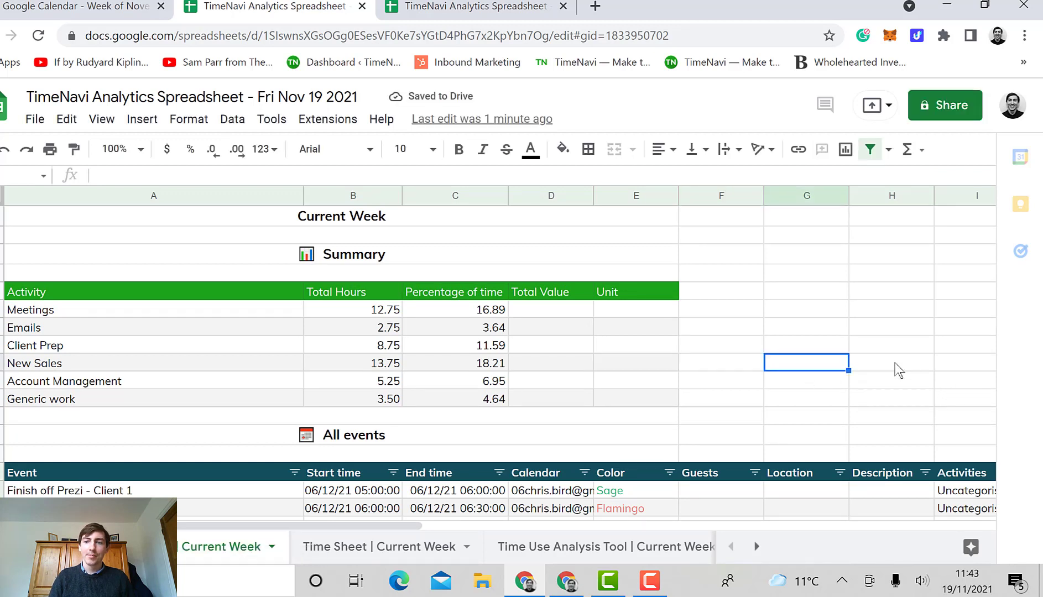
{"action": "key", "text": "Right"}
{"action": "key", "text": "Right"}
{"action": "key", "text": "Right"}
{"action": "key", "text": "Right"}
{"action": "key", "text": "Right"}
{"action": "key", "text": "Right"}
{"action": "key", "text": "Right"}
{"action": "key", "text": "Right"}
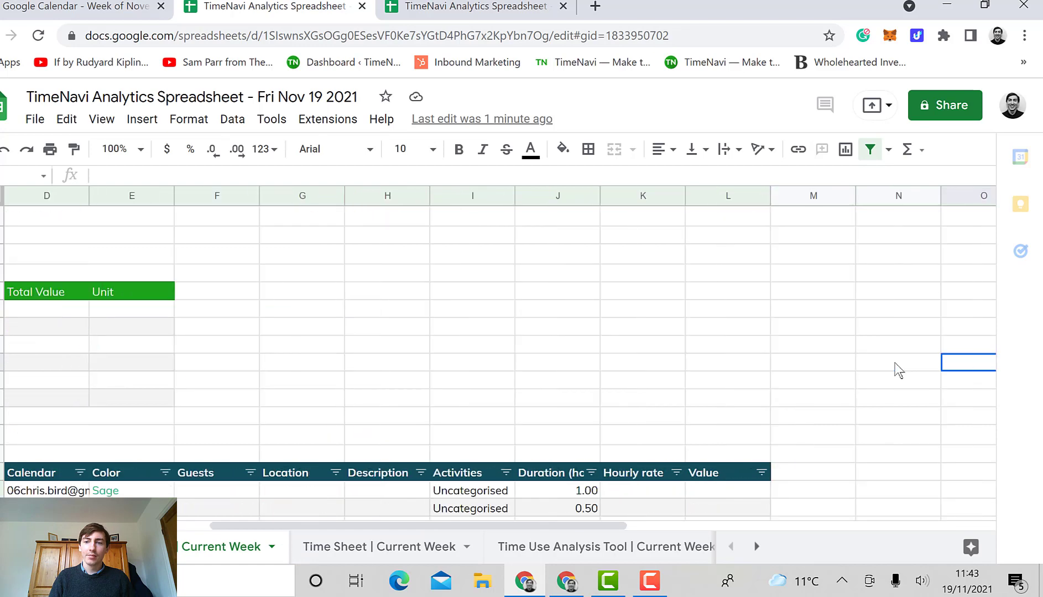
{"action": "key", "text": "Right"}
{"action": "key", "text": "Right"}
{"action": "key", "text": "Right"}
{"action": "key", "text": "Right"}
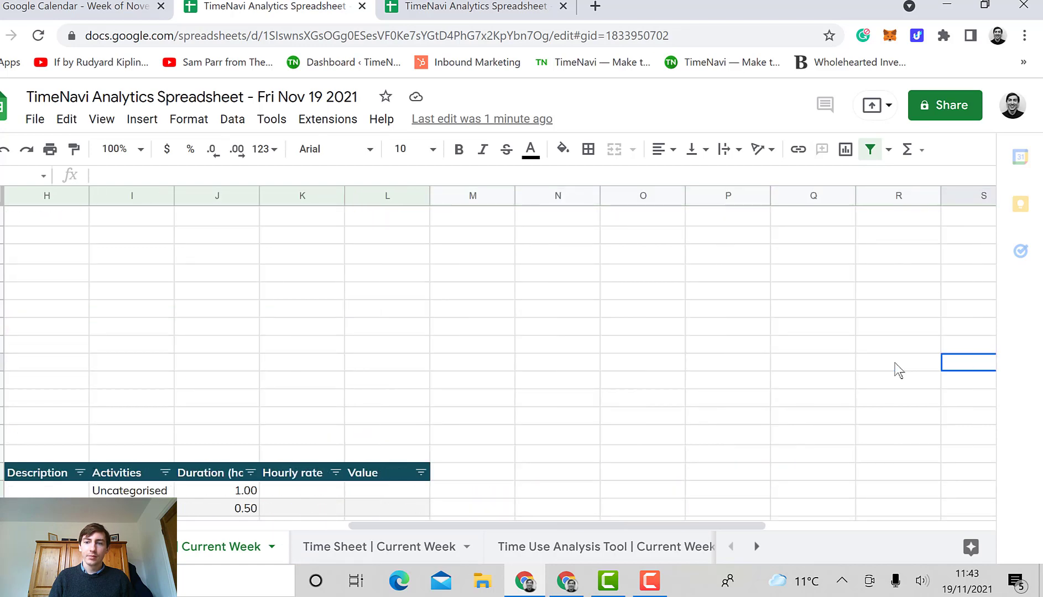
{"action": "key", "text": "Right"}
{"action": "key", "text": "Down"}
{"action": "key", "text": "Down"}
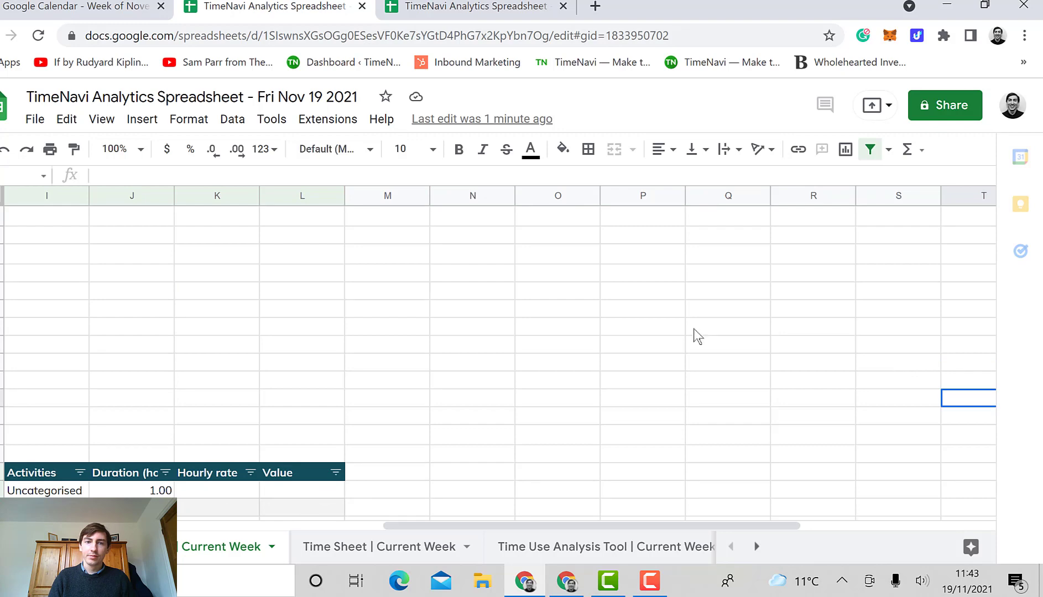
Open the TimeNavi dashboard for 15–21 Nov and review 19.75h registered, Generic work at 1h.
{"action": "left_click", "coordinate": [47, 17]}
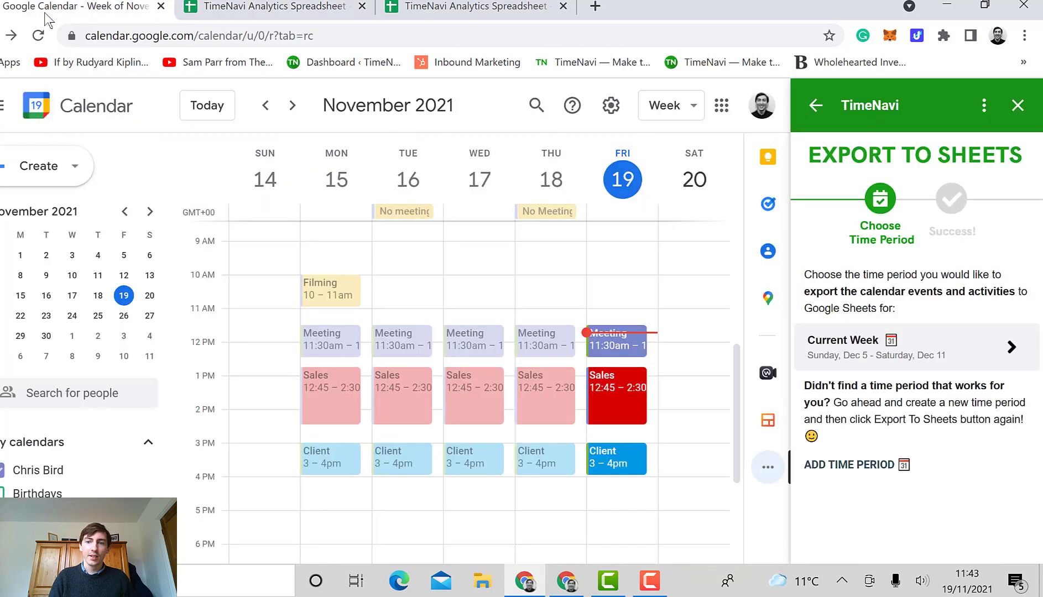
{"action": "left_click", "coordinate": [805, 101]}
{"action": "left_click", "coordinate": [828, 201]}
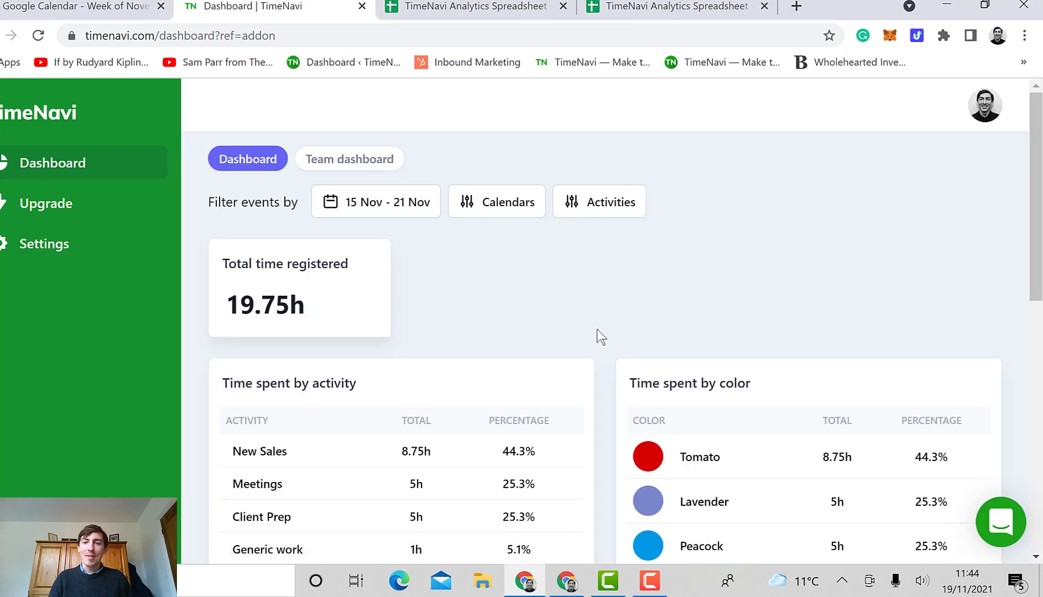
{"action": "scroll", "coordinate": [598, 331], "scroll_direction": "down", "scroll_amount": 3}
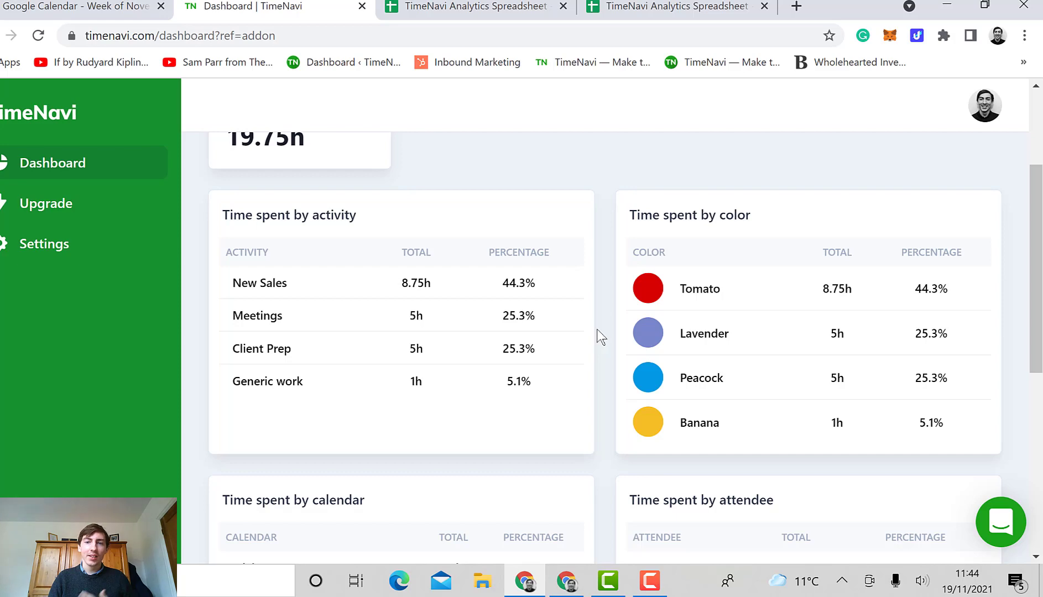
{"action": "scroll", "coordinate": [597, 331], "scroll_direction": "down", "scroll_amount": 3}
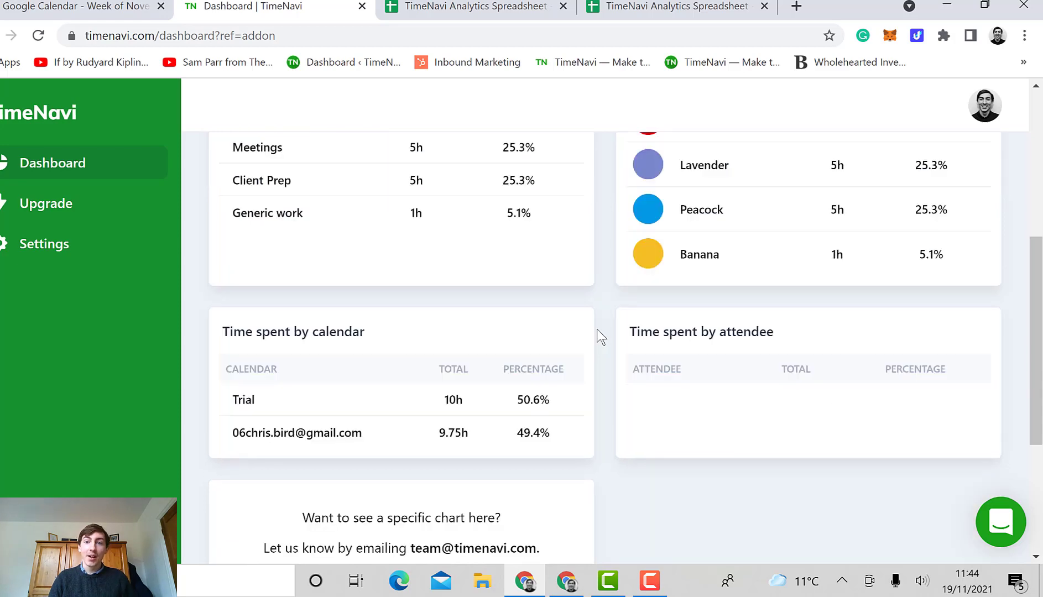
{"action": "scroll", "coordinate": [597, 330], "scroll_direction": "up", "scroll_amount": 6}
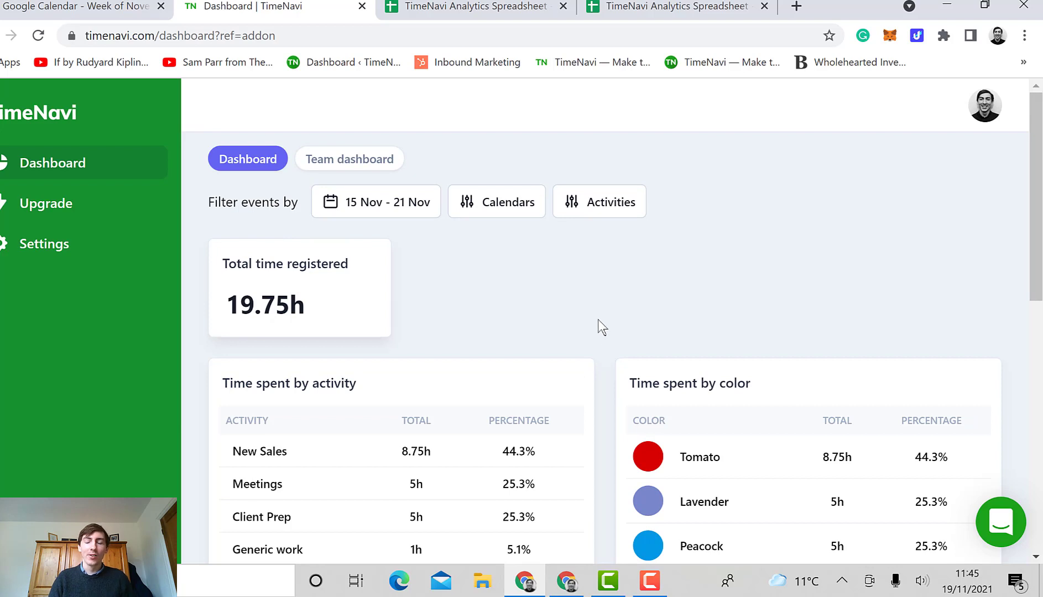
Look through what the Team dashboard offers.
{"action": "left_click", "coordinate": [381, 159]}
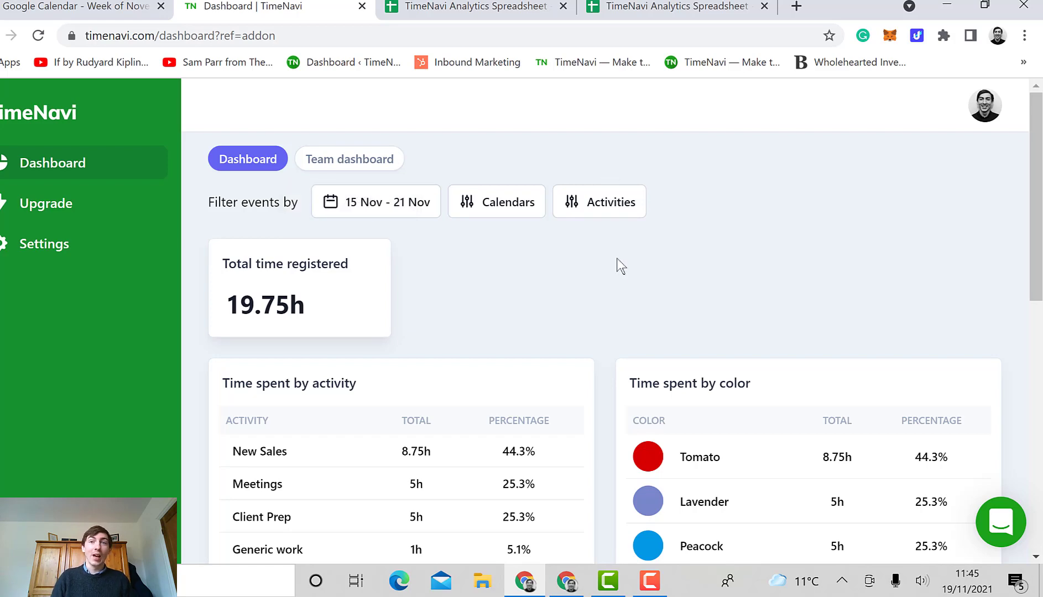
{"action": "scroll", "coordinate": [613, 333], "scroll_direction": "down", "scroll_amount": 8}
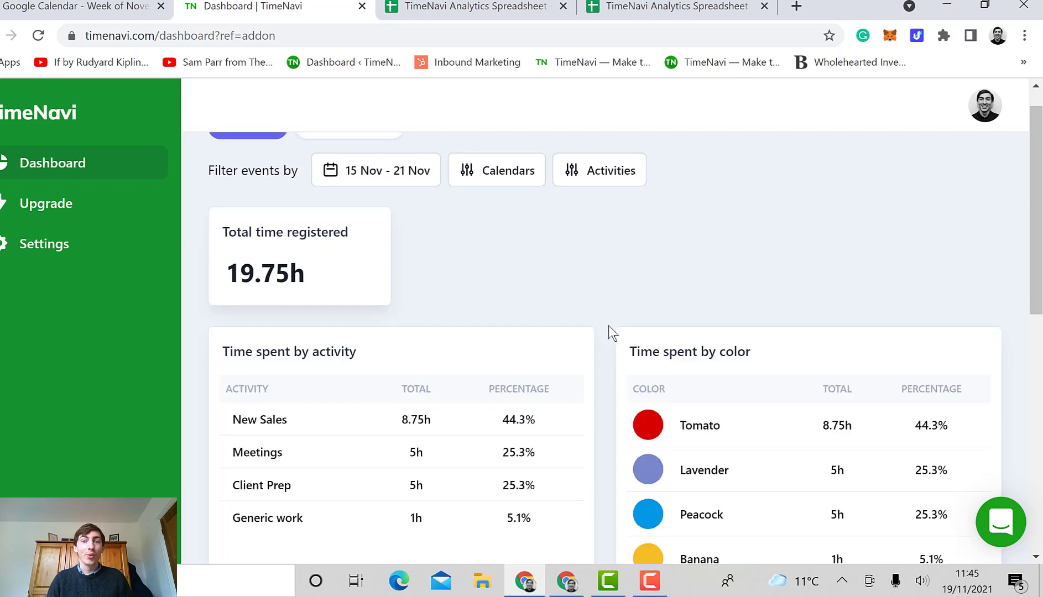
{"action": "scroll", "coordinate": [610, 338], "scroll_direction": "up", "scroll_amount": 8}
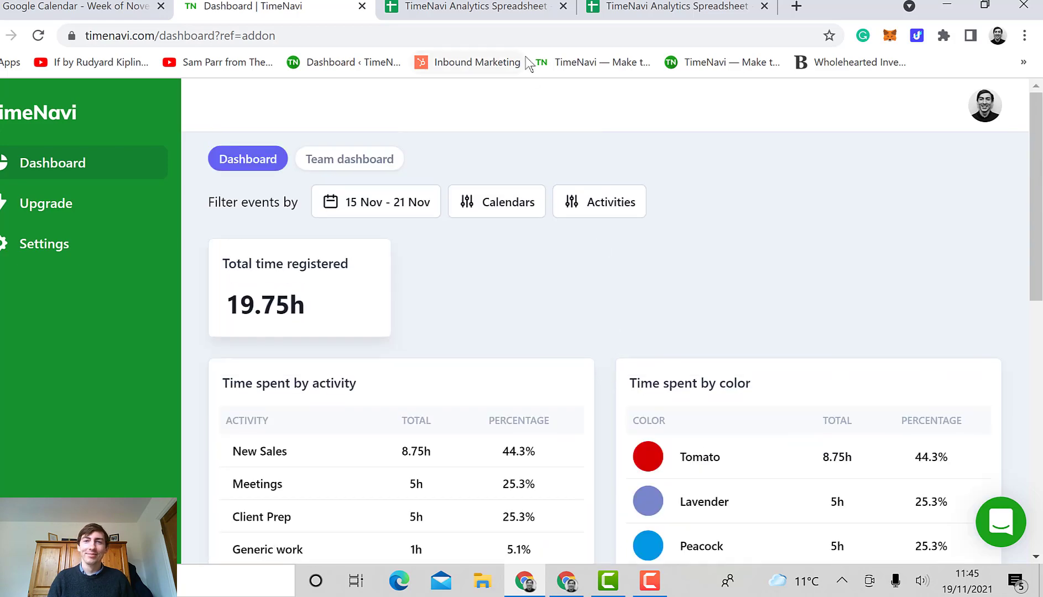